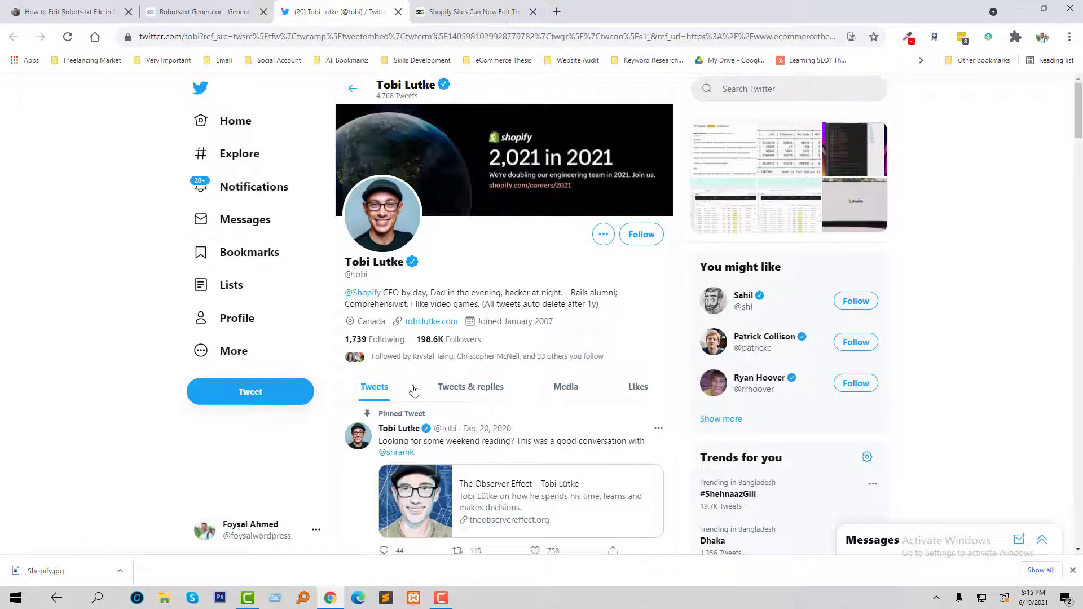
Scroll the Shopify CEO's Twitter timeline down to the tweet announcing robots.txt.liquid editing
scroll(429, 417, "down", 15)
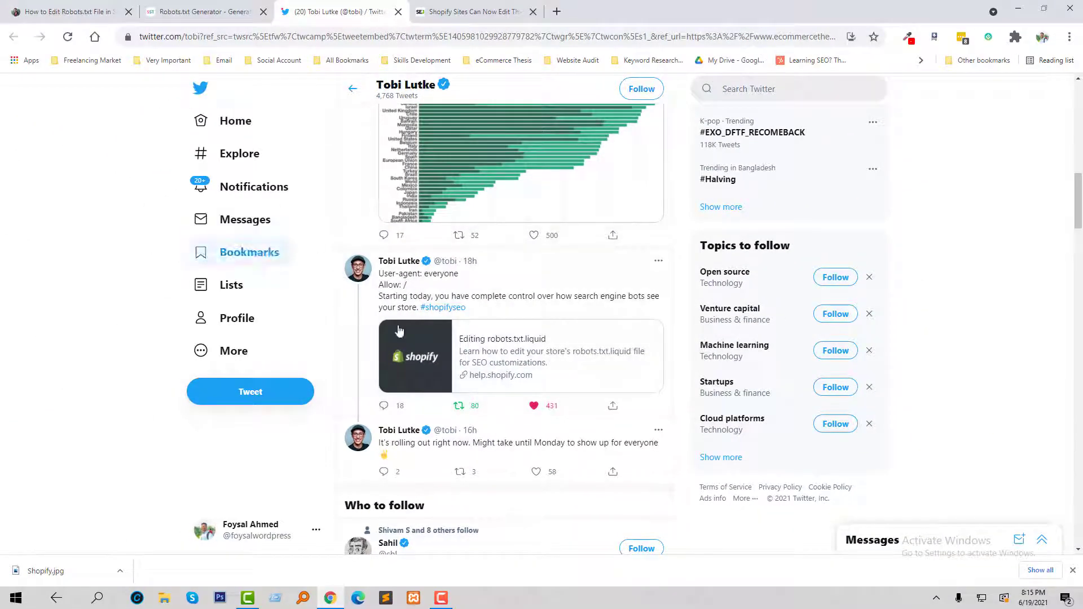
Switch to the Search Engine Journal article 'Shopify Sites Can Now Edit Their Robots.txt File' and scroll through it
left_click(454, 7)
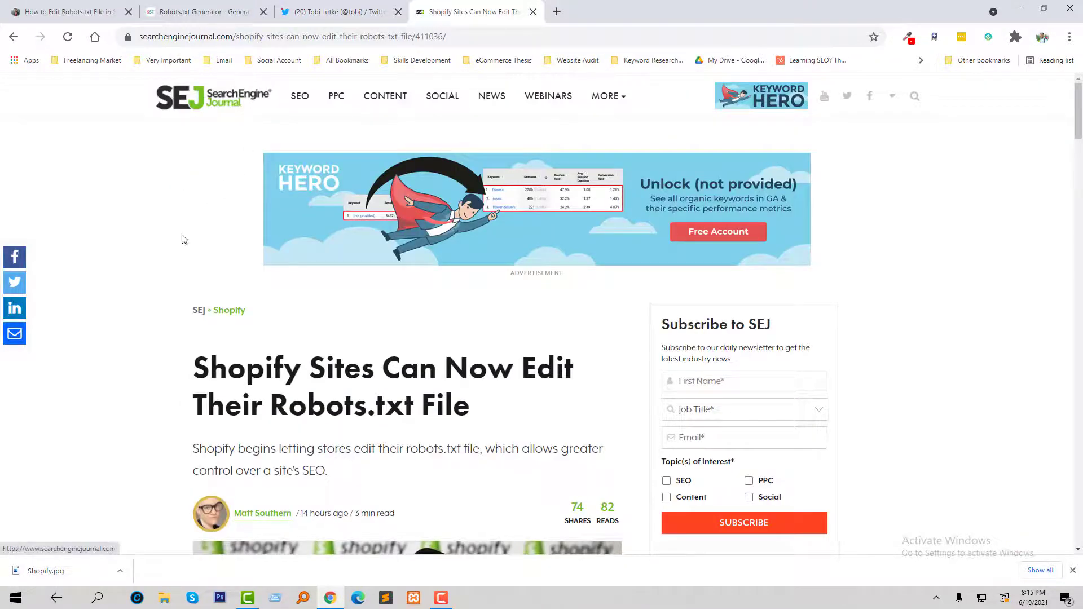
scroll(186, 379, "down", 1)
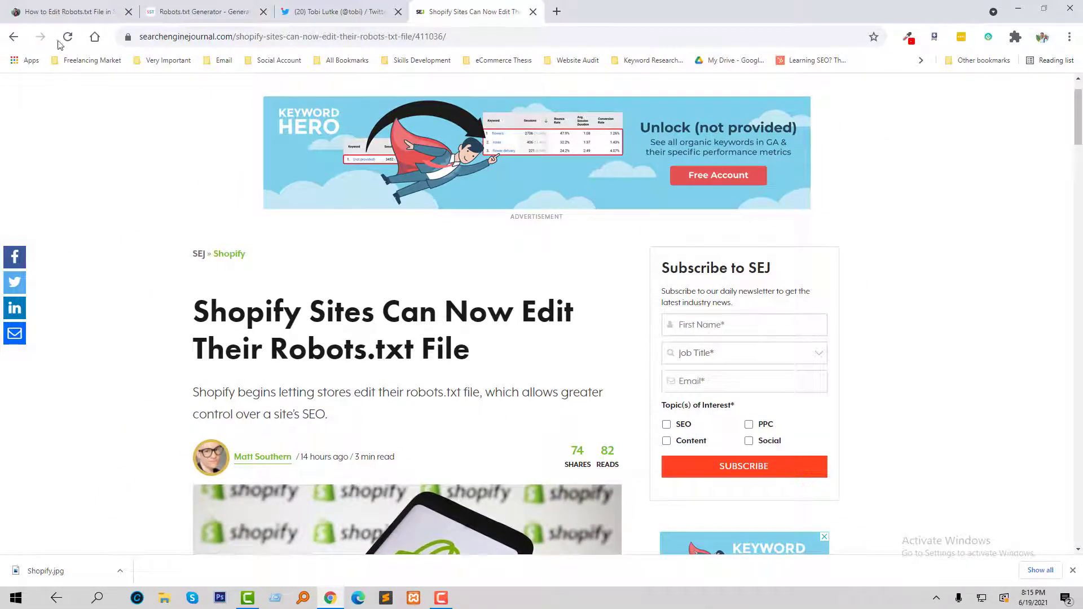
Bring up the eCommerce Thesis post 'How to Edit Robots.txt File in Shopify ?' and scroll through its allowed edits
left_click(66, 8)
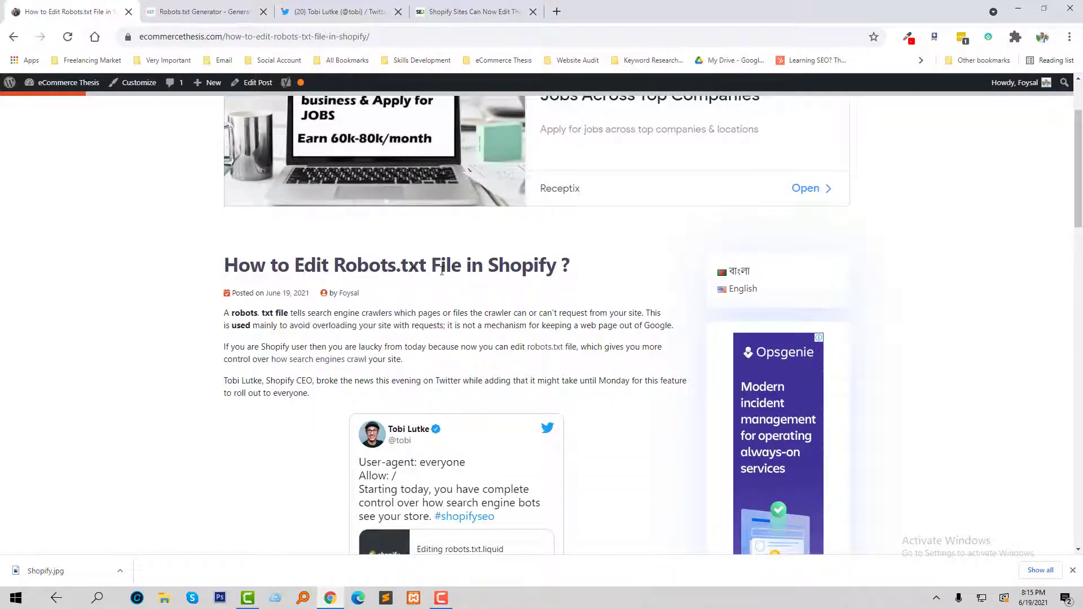
scroll(492, 282, "up", 2)
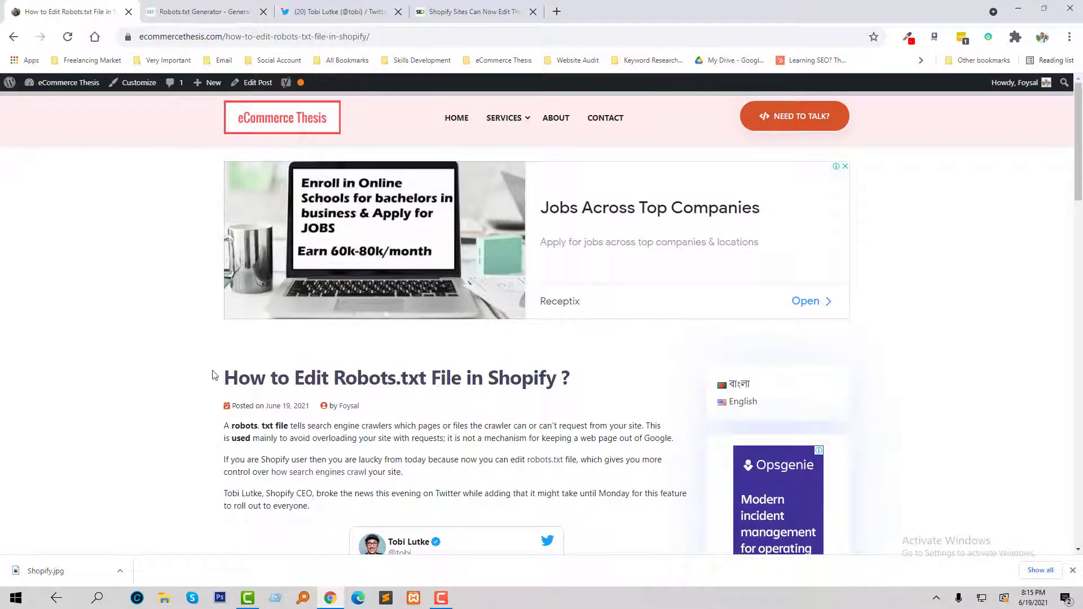
scroll(203, 382, "down", 2)
scroll(204, 381, "down", 2)
scroll(205, 377, "down", 2)
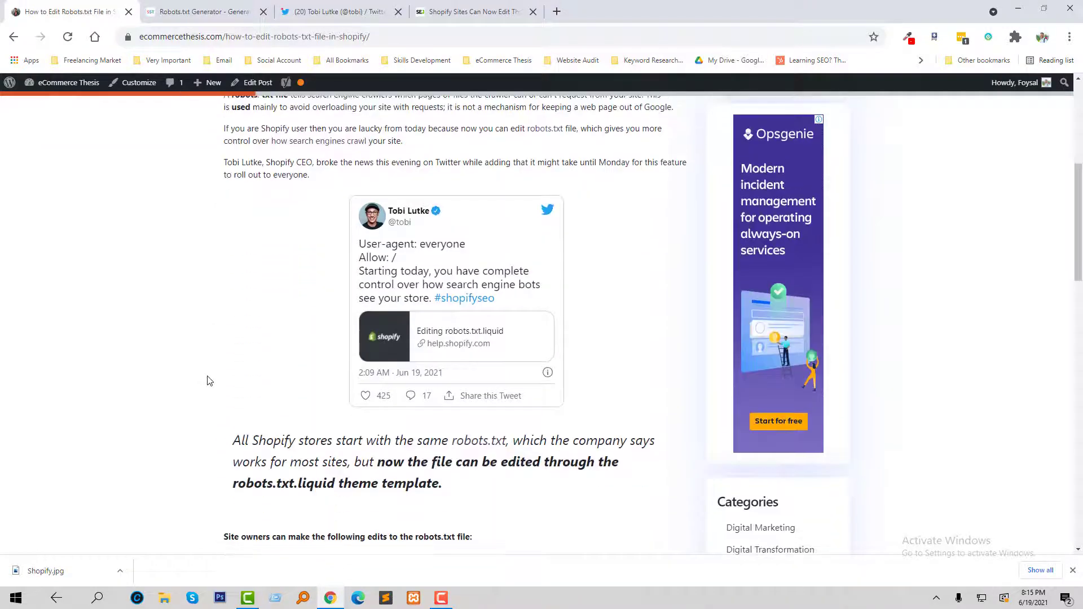
scroll(203, 338, "up", 2)
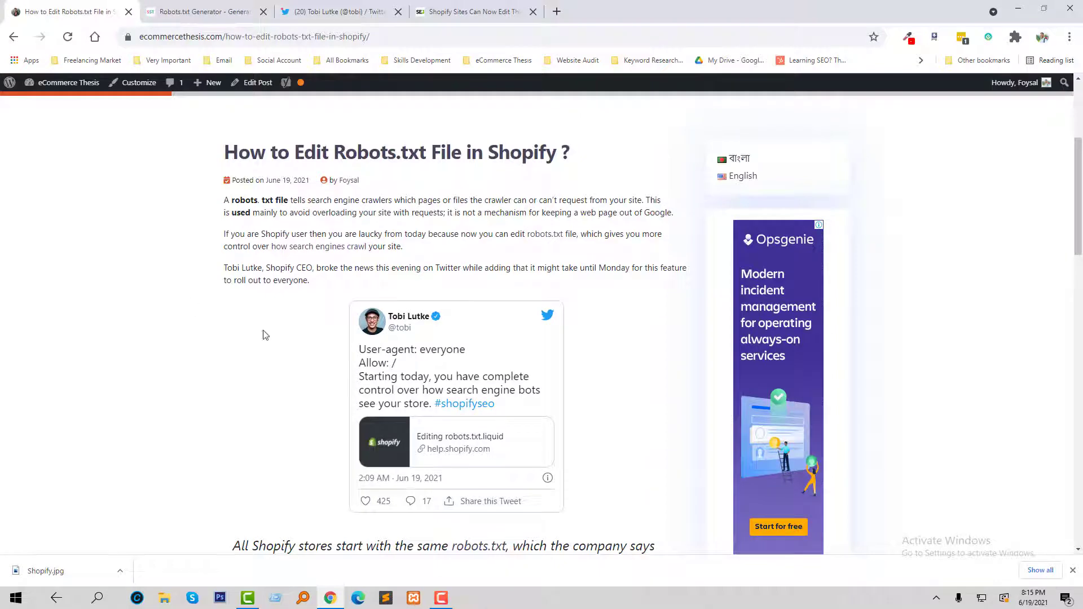
scroll(235, 370, "down", 3)
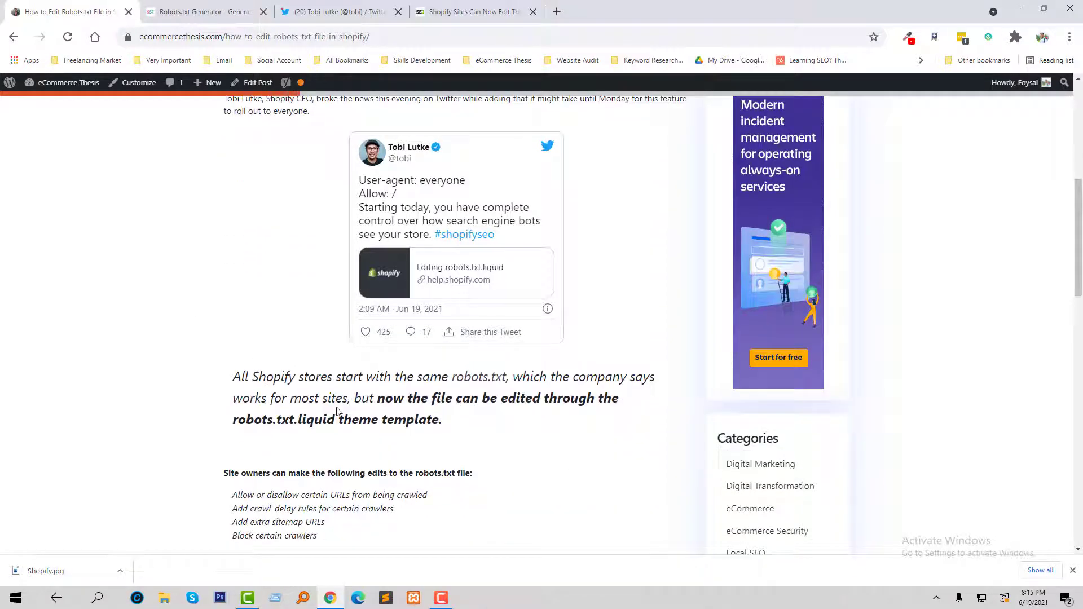
scroll(373, 412, "down", 1)
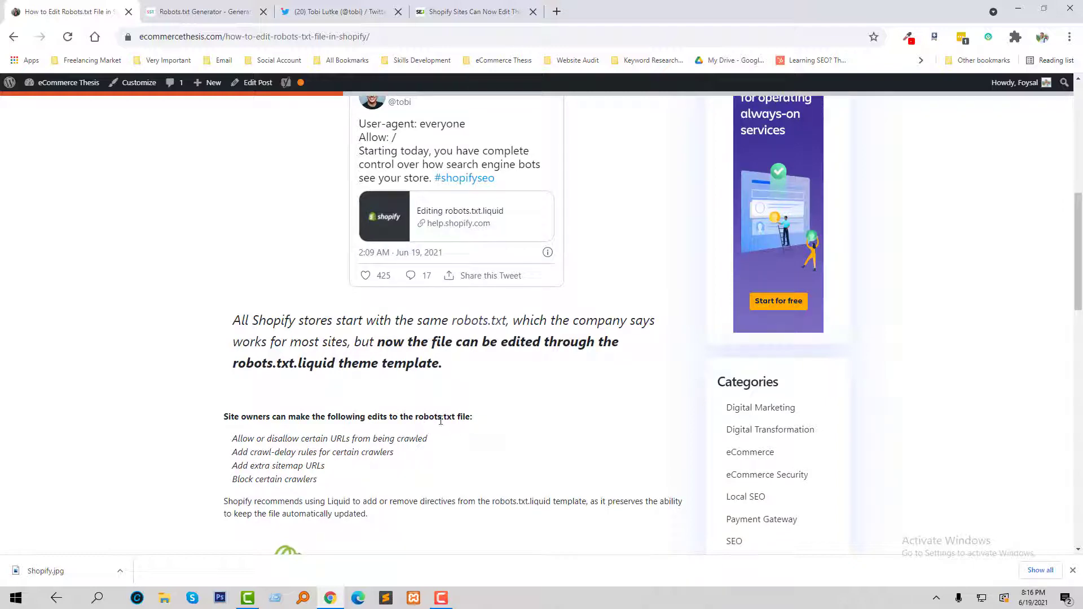
scroll(329, 466, "down", 2)
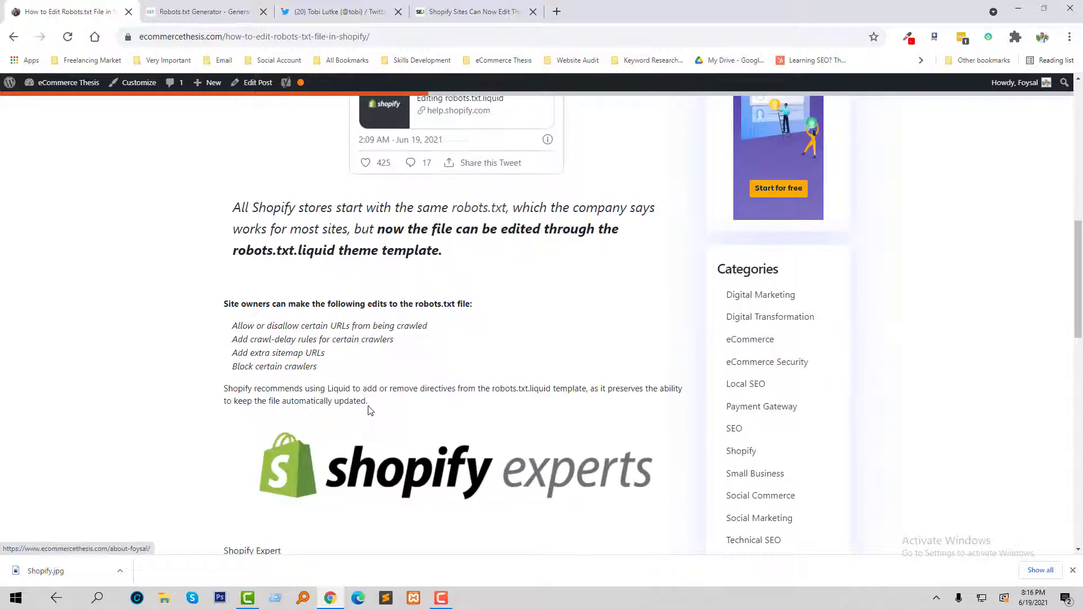
scroll(361, 413, "up", 2)
scroll(361, 412, "up", 6)
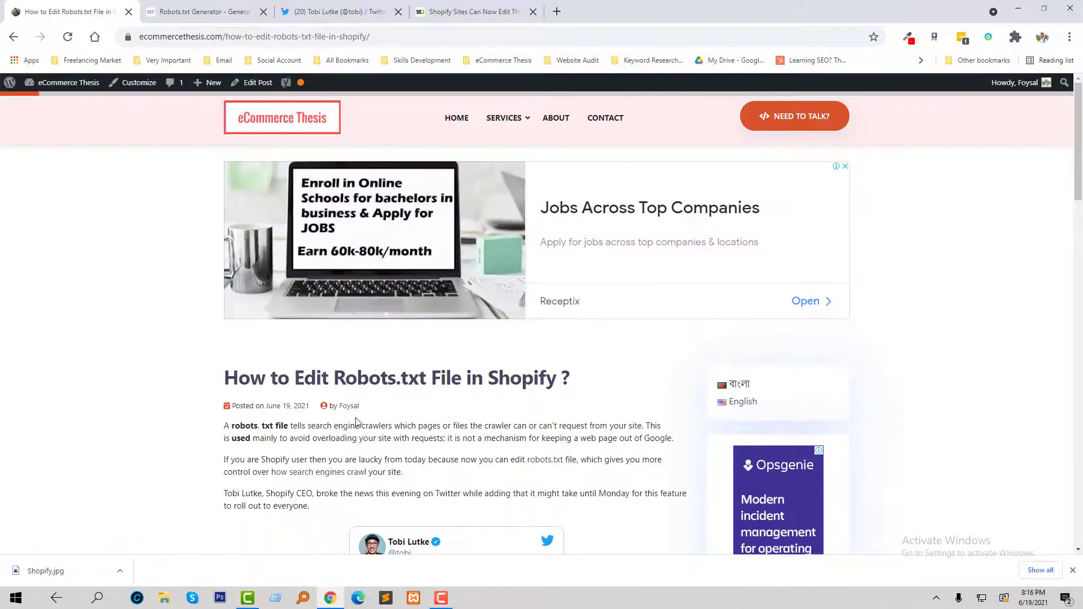
Go to shopify.com in a new tab and log in to the store admin
left_click(556, 11)
left_click(531, 35)
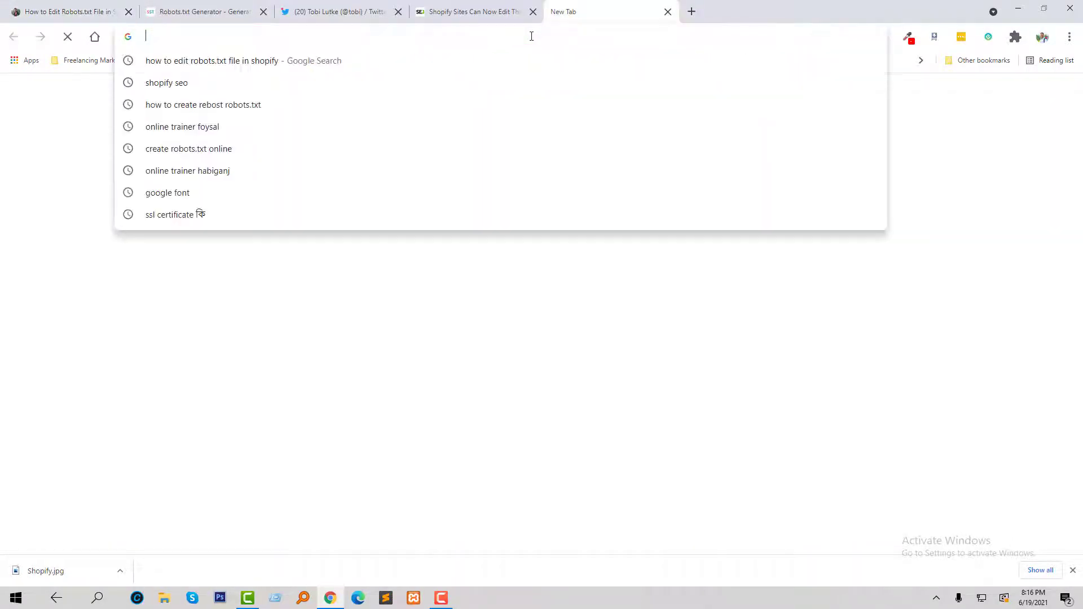
type("shopify.com")
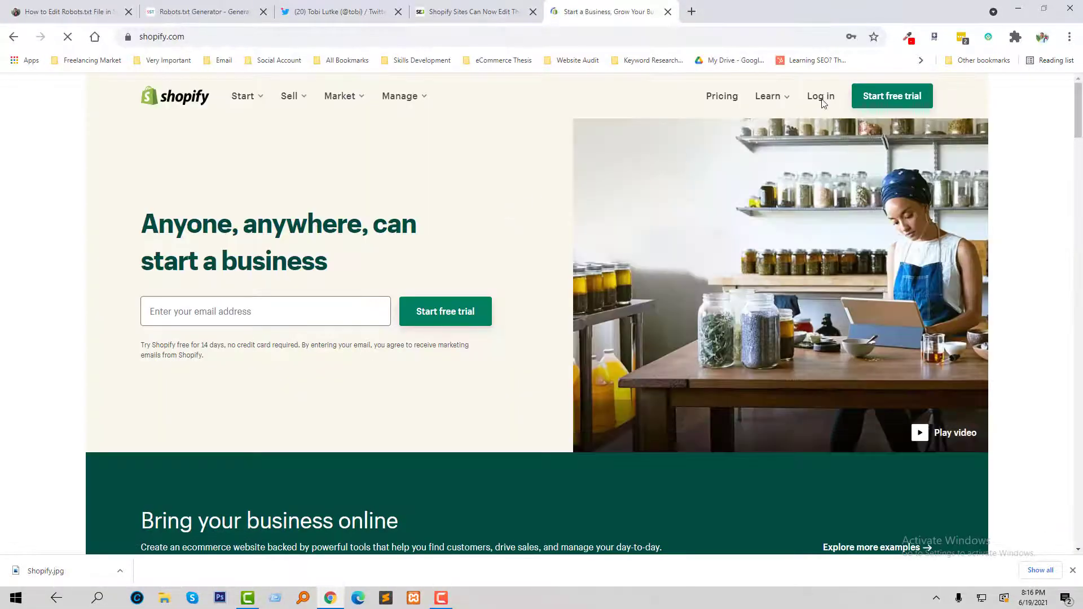
left_click(821, 98)
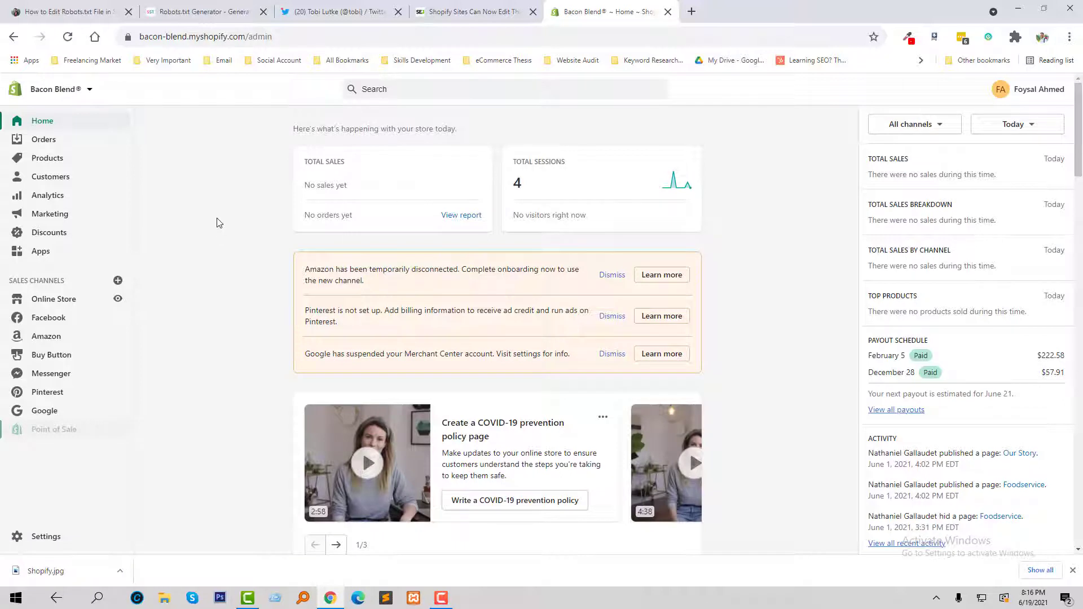
From Online Store > Themes, choose Edit code on the live Bacon Blend theme
left_click(82, 304)
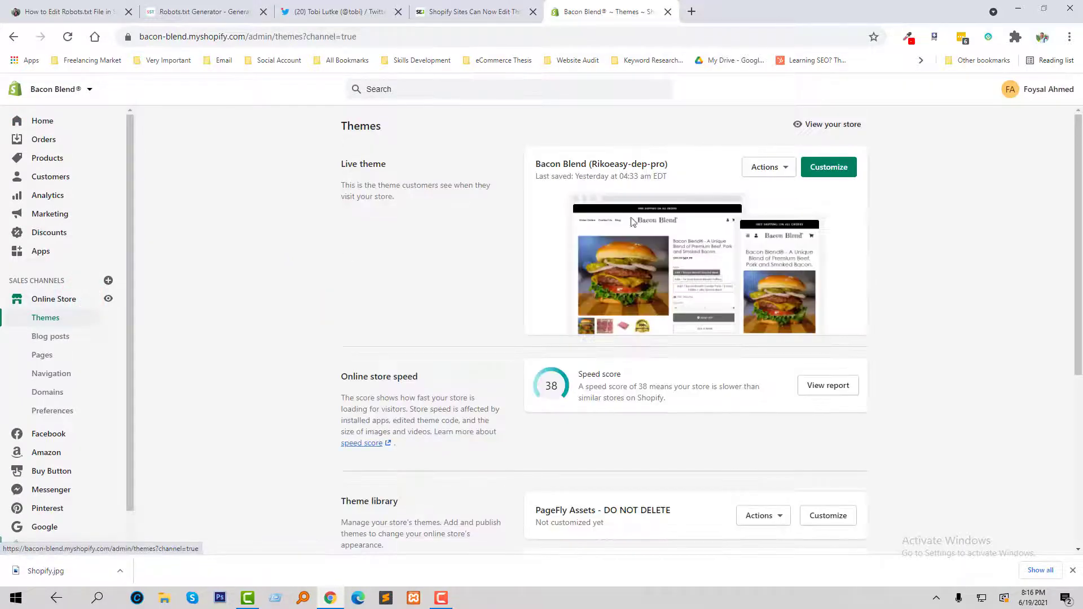
left_click(788, 169)
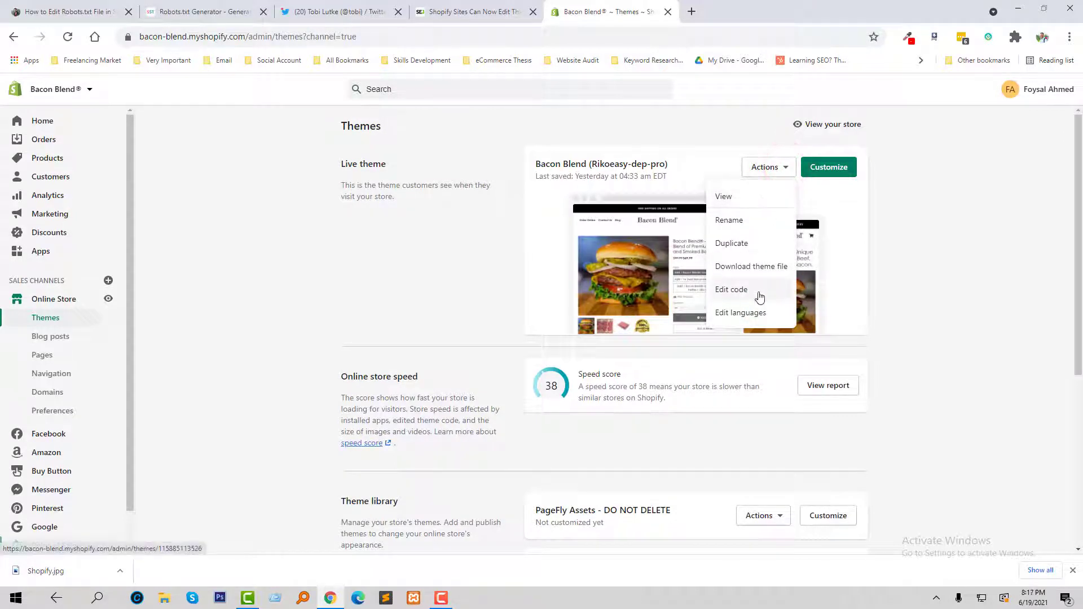
left_click(762, 290)
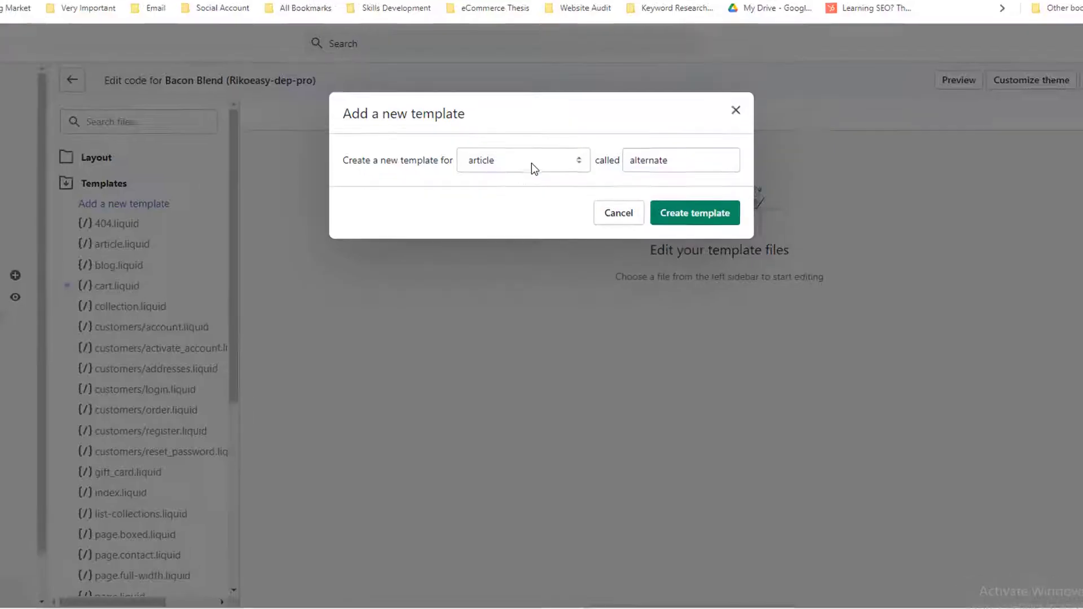
Add a new index-type template named robots.txt.liquid
left_click(537, 158)
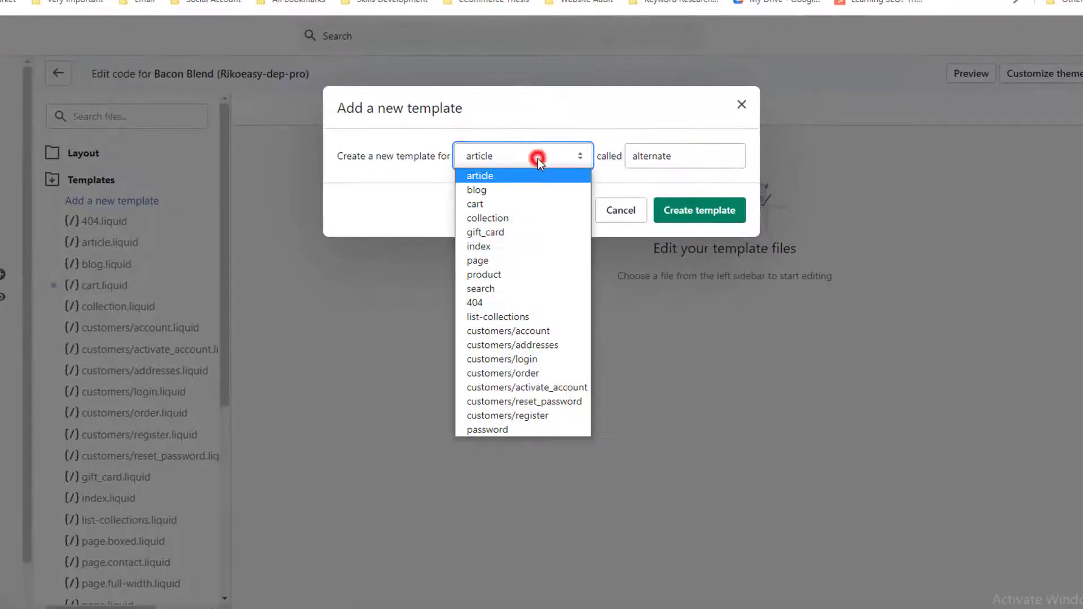
left_click(509, 246)
double_click(649, 156)
type("robots.txt.liquid")
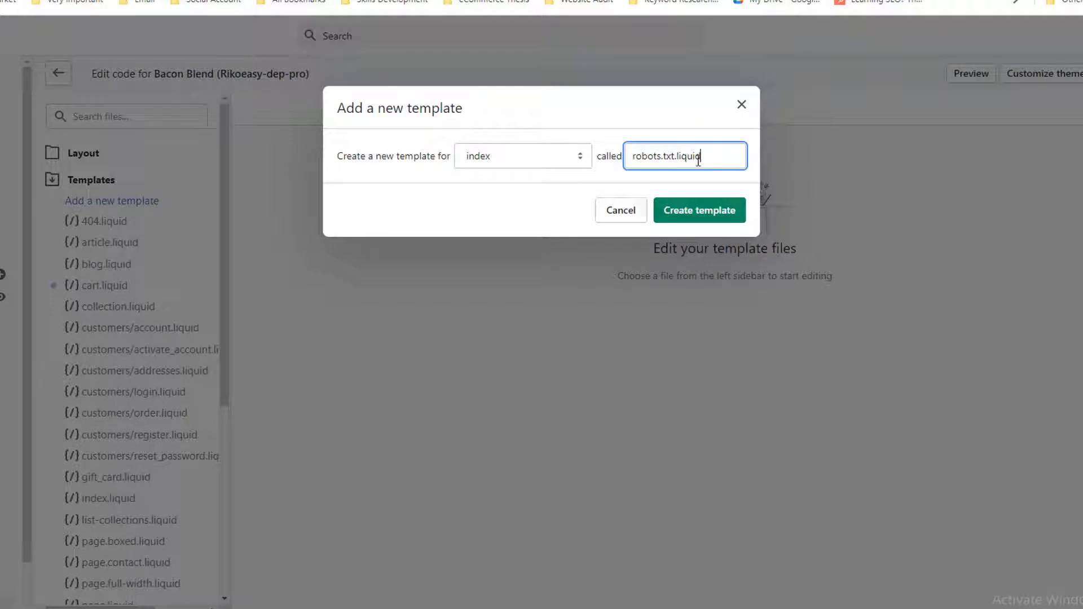
left_click(743, 211)
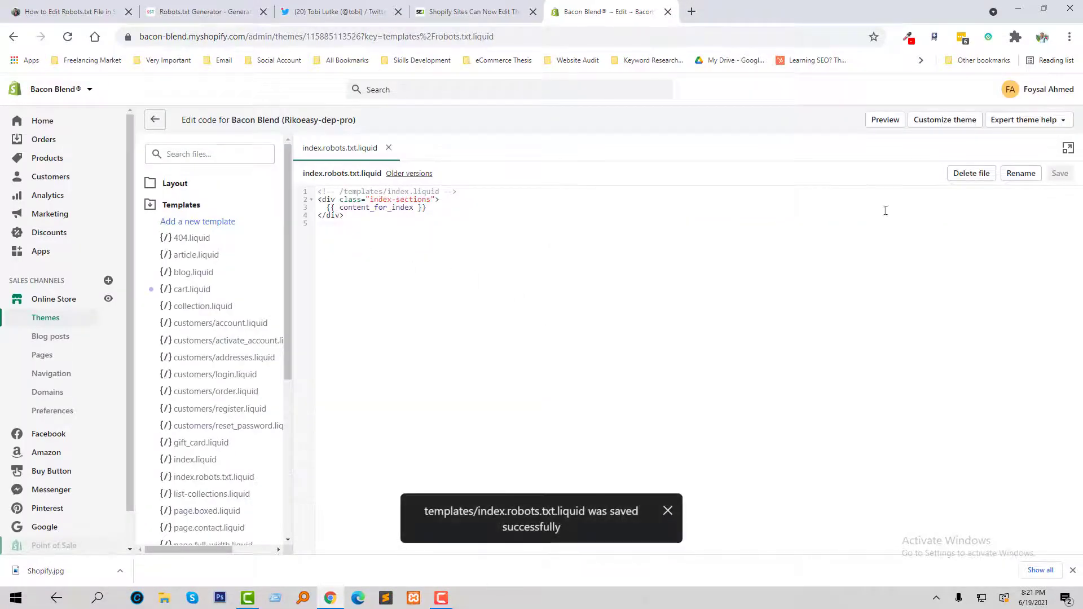
Rename the template file to robots.txt.liquid by removing its 'index.' prefix
left_click(1020, 176)
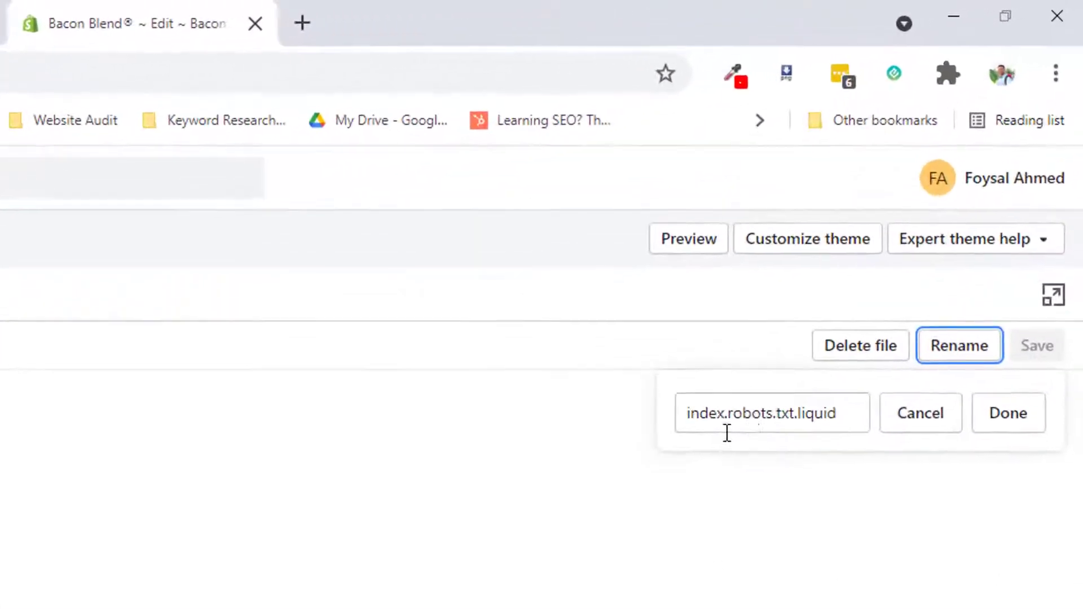
double_click(705, 418)
key("BackSpace")
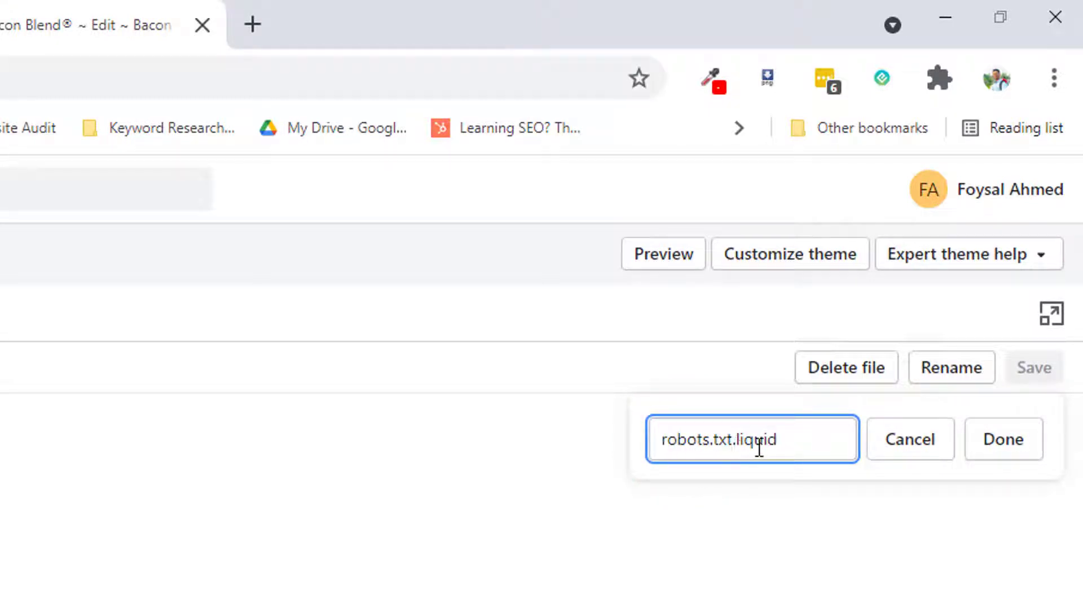
left_click(1010, 435)
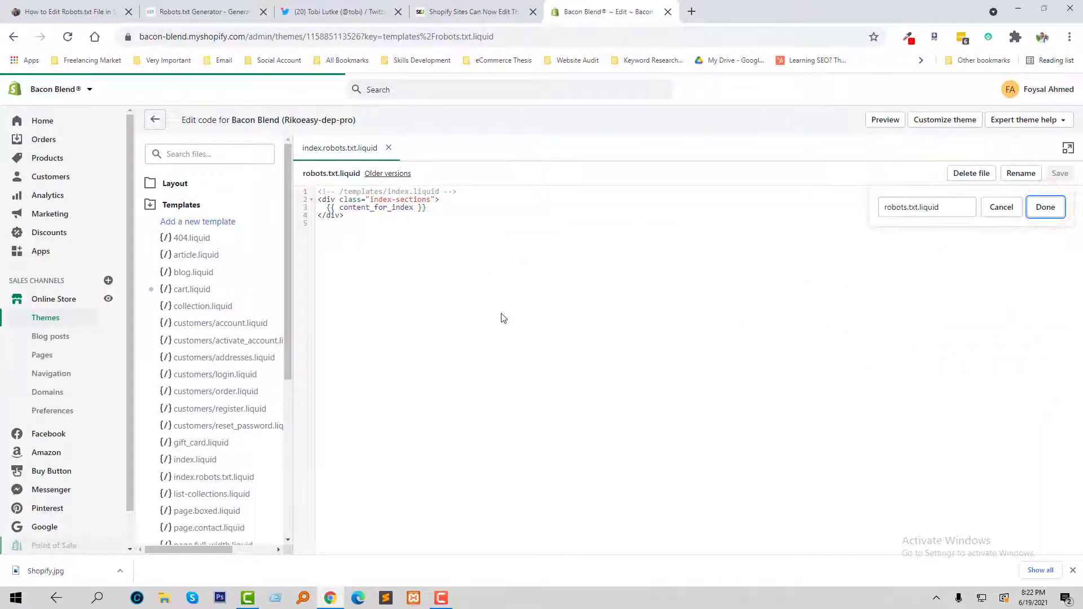
Delete all the default code from the robots.txt.liquid template
left_click(405, 296)
left_click_drag(361, 243, 316, 193)
key("BackSpace")
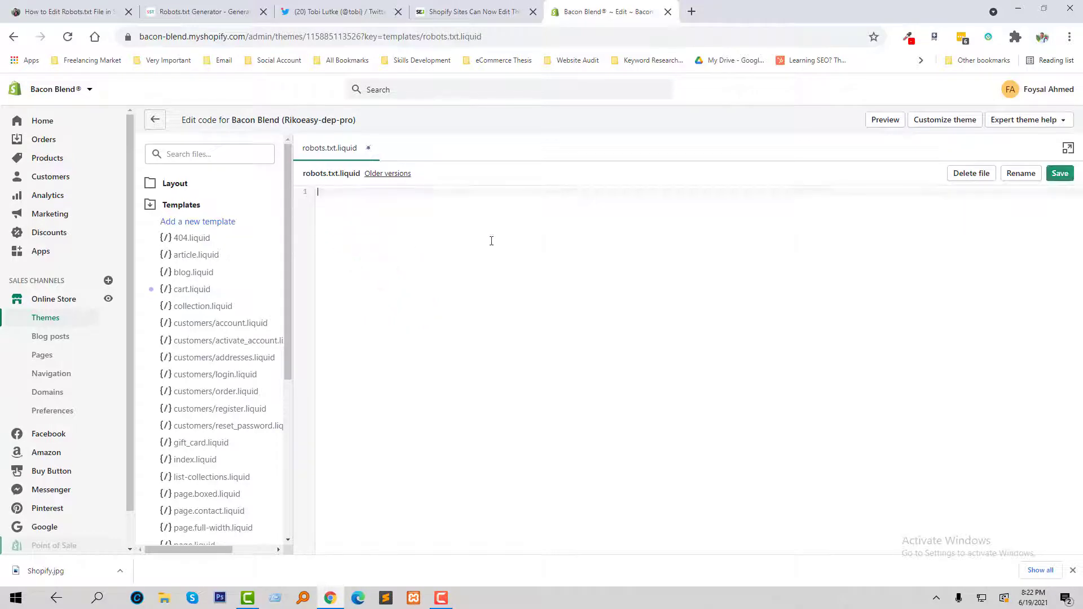
Save the emptied template and bring up the Small SEO Tools Robots.txt Generator page
left_click(1060, 174)
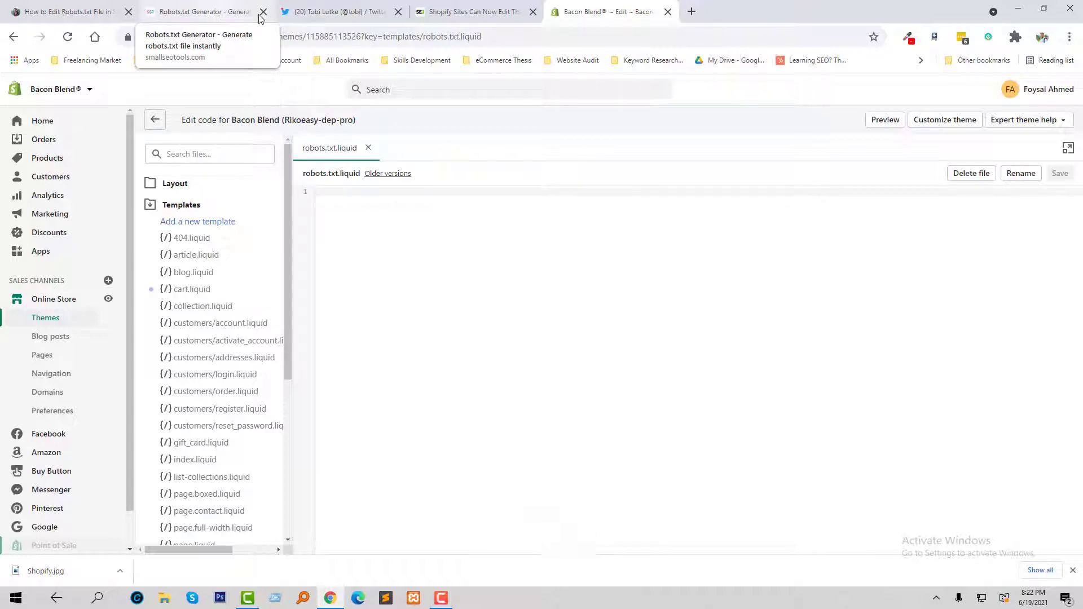
left_click(219, 11)
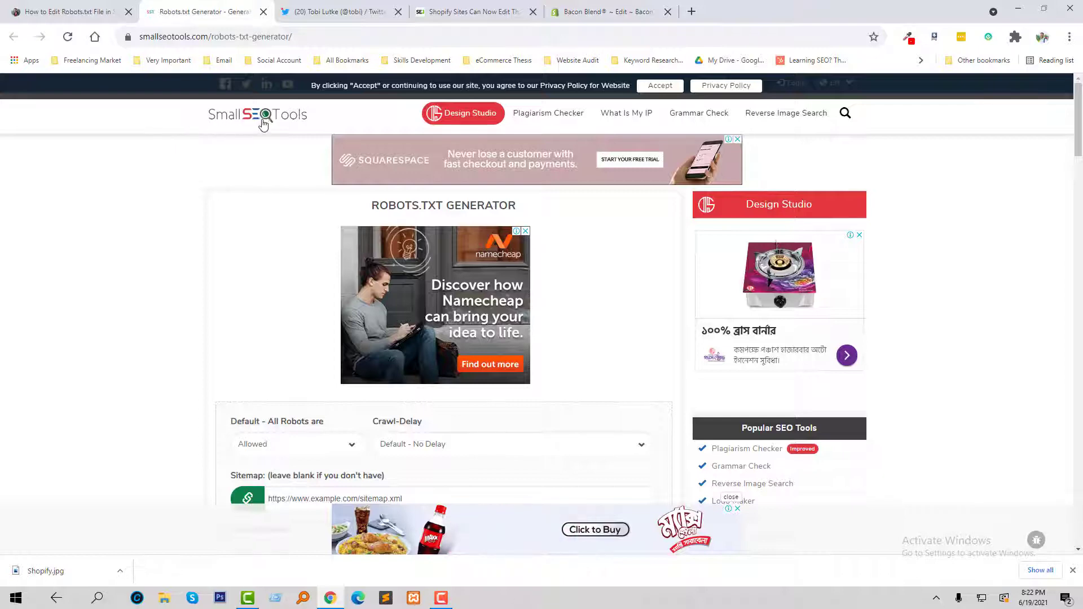
scroll(366, 358, "down", 2)
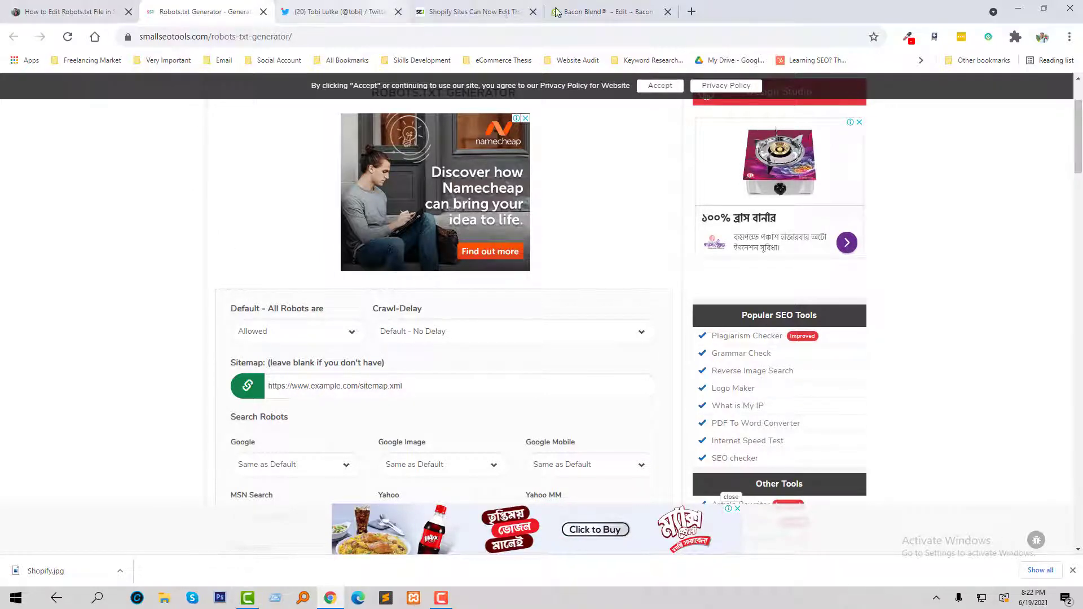
Fill the generator's Sitemap field with the store's sitemap address copied from the admin
left_click(613, 11)
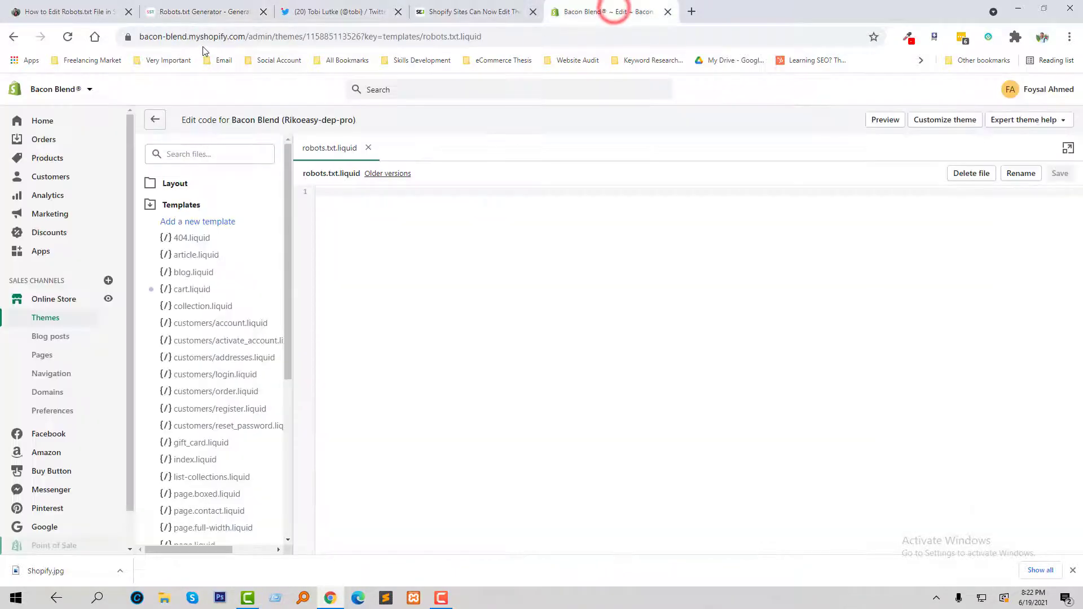
left_click(245, 36)
key("ctrl+2")
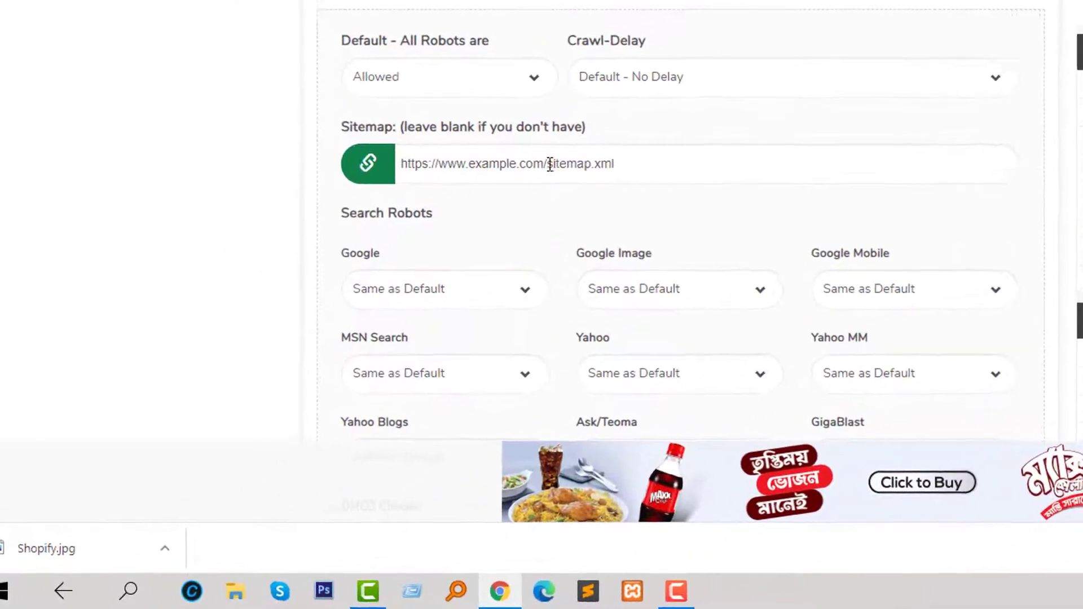
left_click(658, 156)
type("https://bacon-blend.myshopify.com/sitemap.xlm")
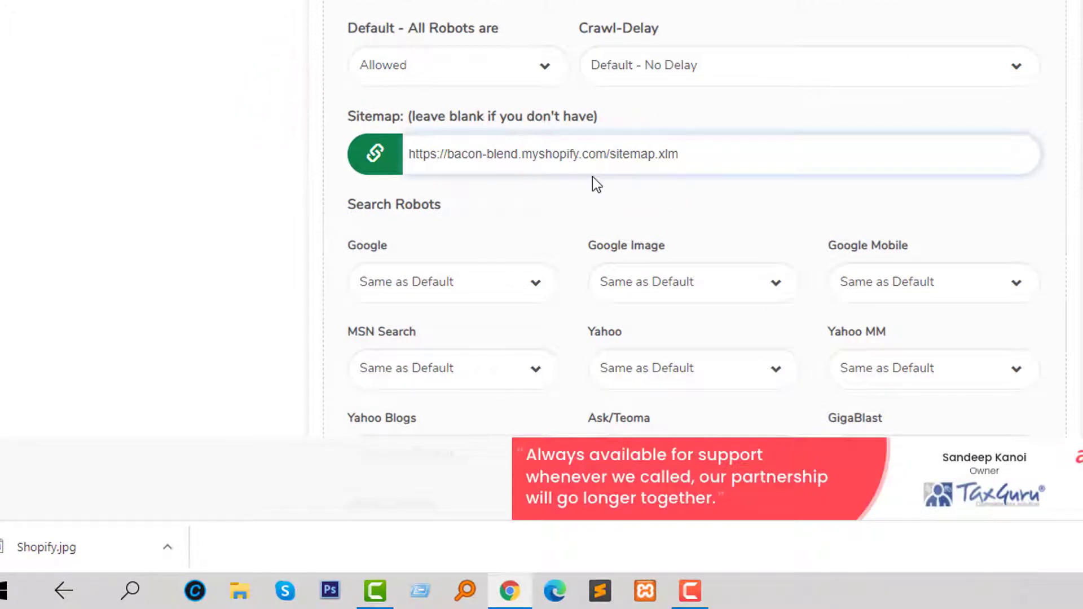
Add a /cgi-bin/ restricted directory, generate the robots.txt rules, and select the output
scroll(479, 215, "down", 2)
scroll(480, 215, "down", 10)
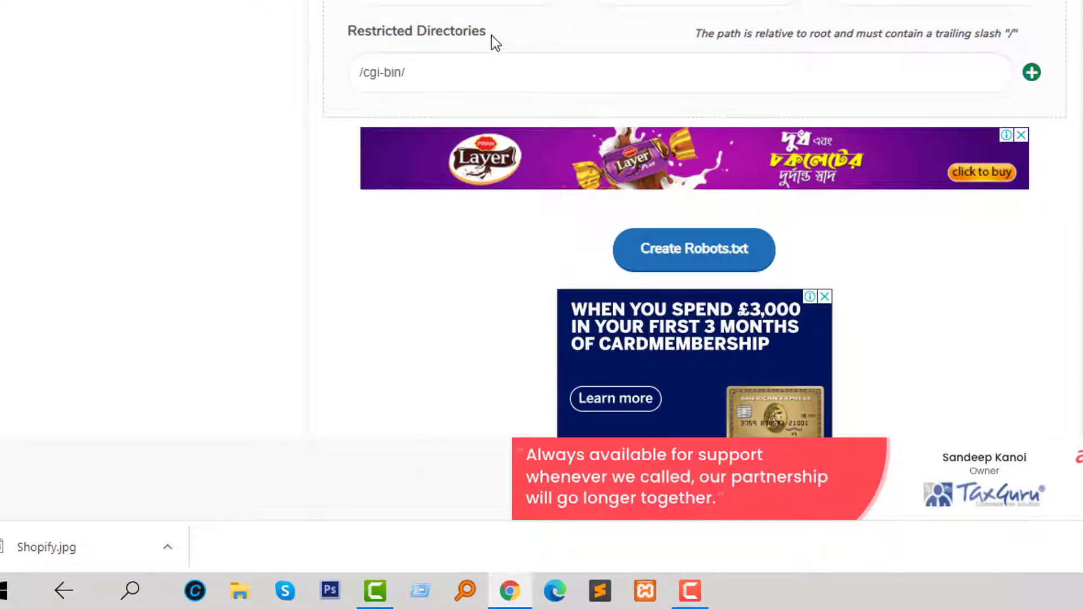
left_click(1031, 72)
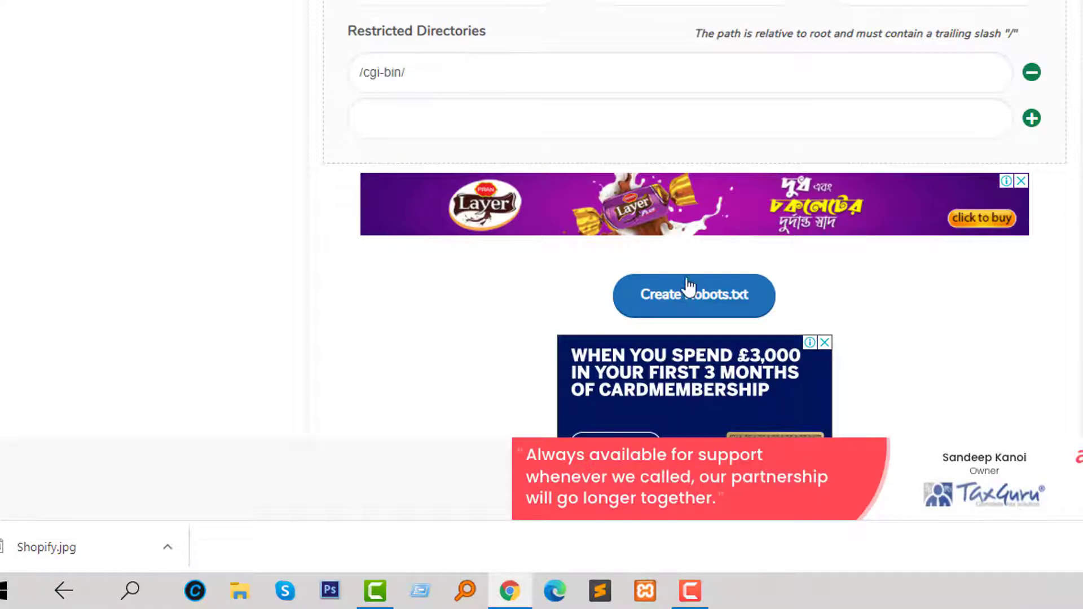
left_click(753, 295)
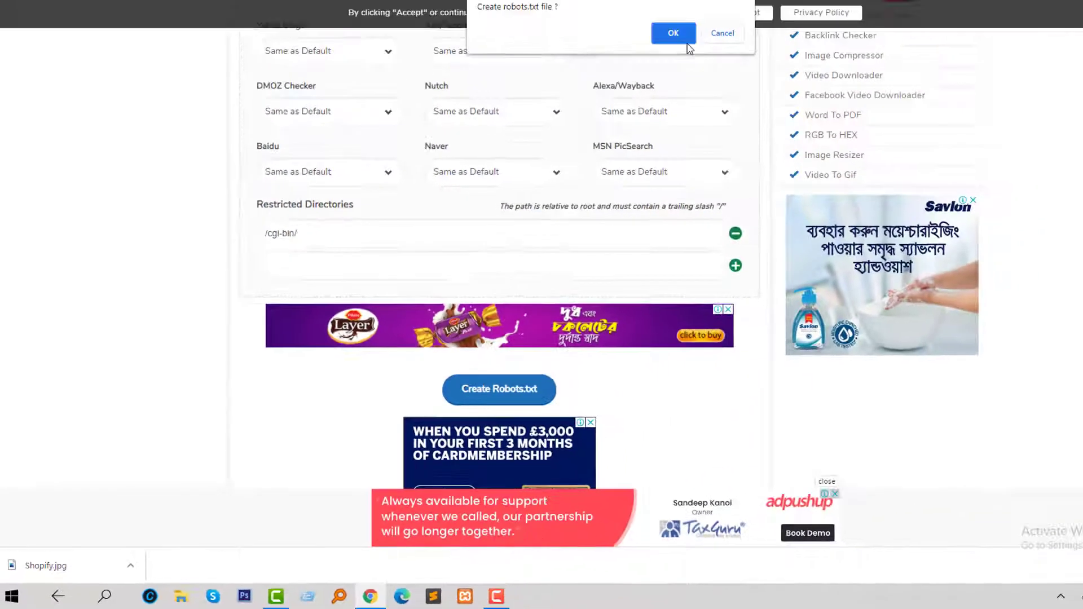
left_click(608, 106)
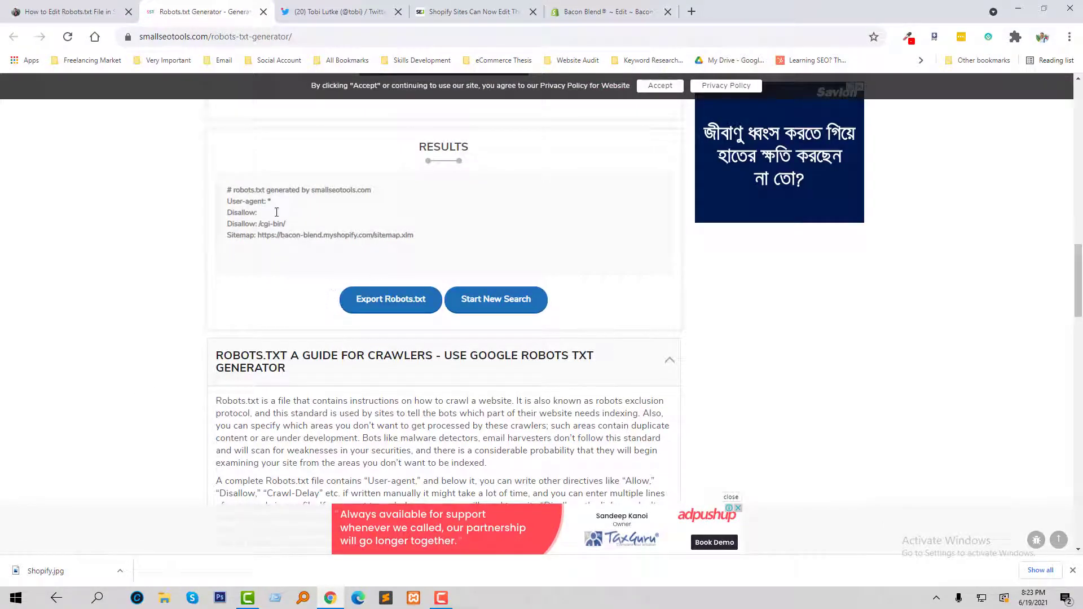
left_click(418, 235)
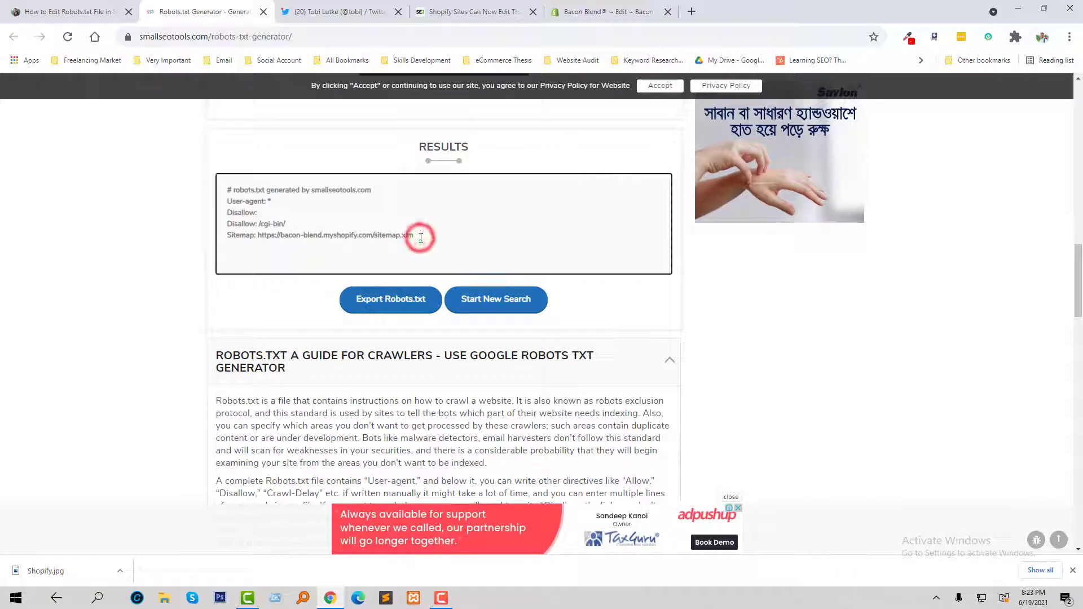
left_click_drag(415, 234, 225, 193)
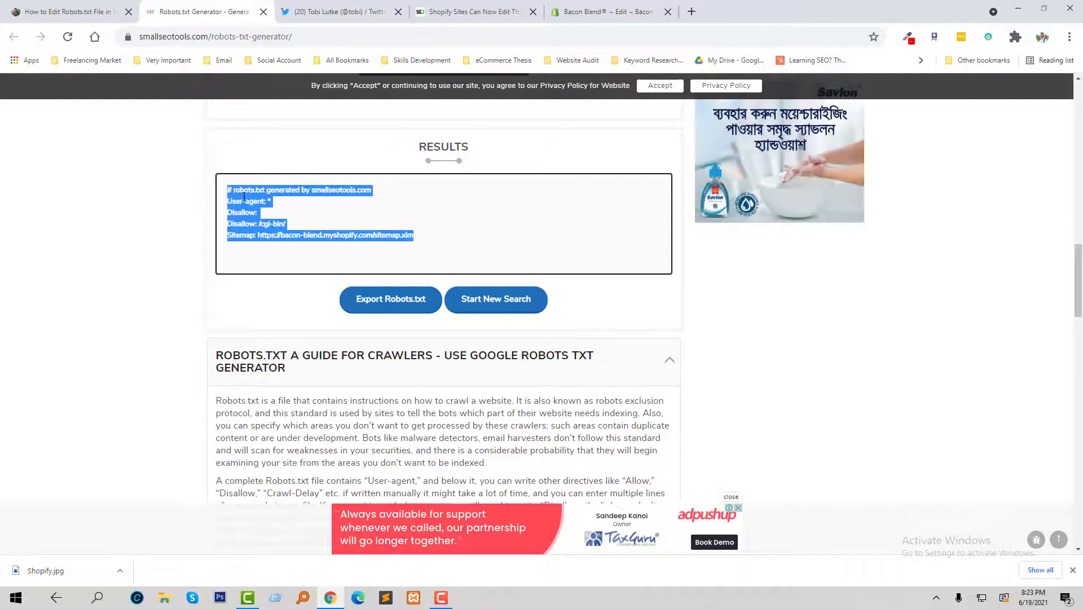
Paste the five generated robots.txt lines into the empty robots.txt.liquid template and save
right_click(247, 202)
left_click(271, 206)
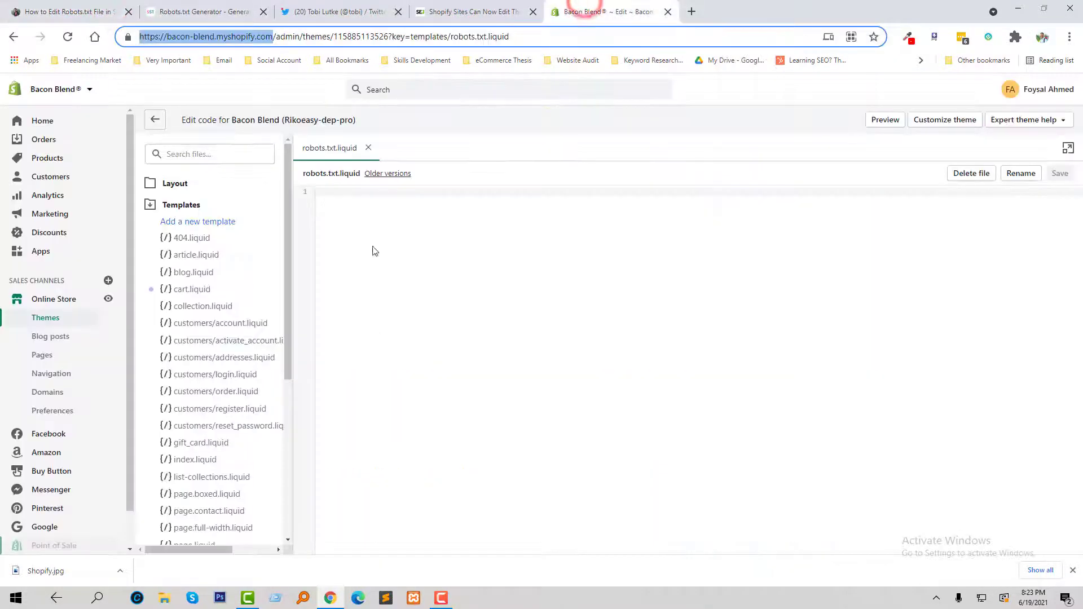
left_click(374, 238)
key("ctrl+v")
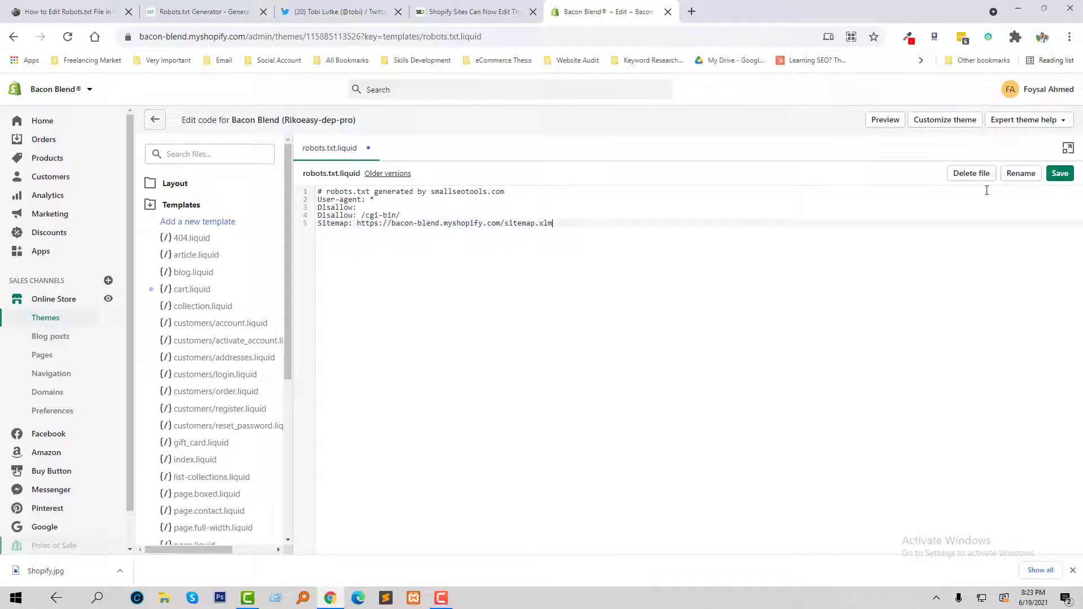
left_click(1060, 174)
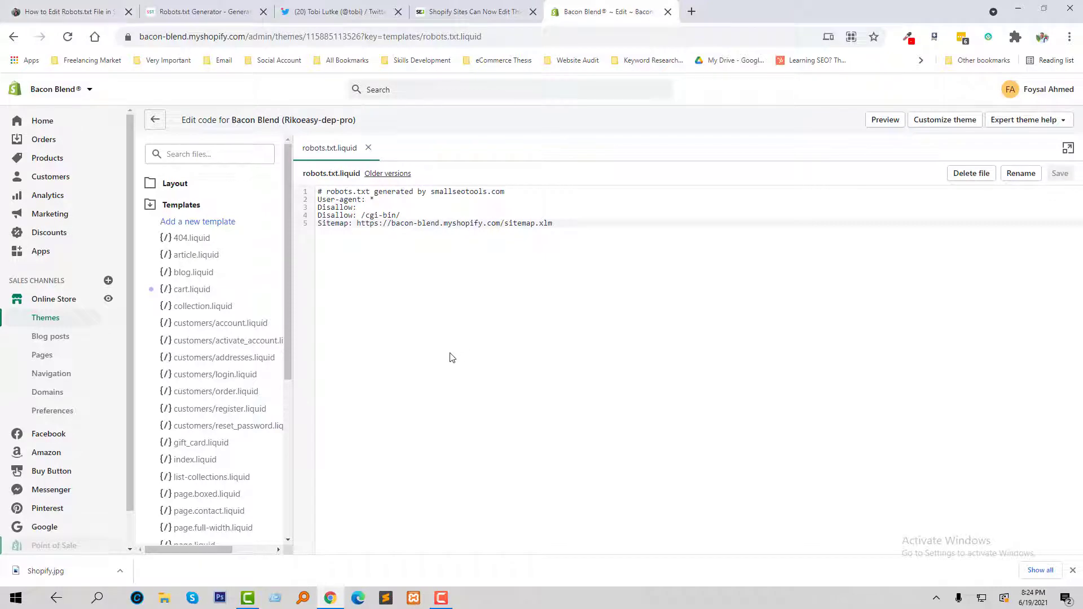